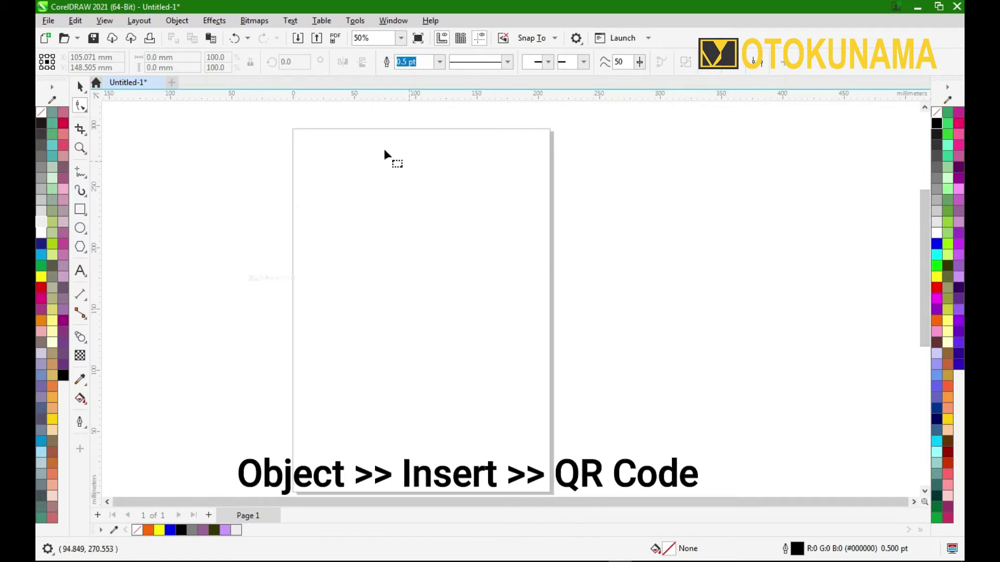
click(177, 20)
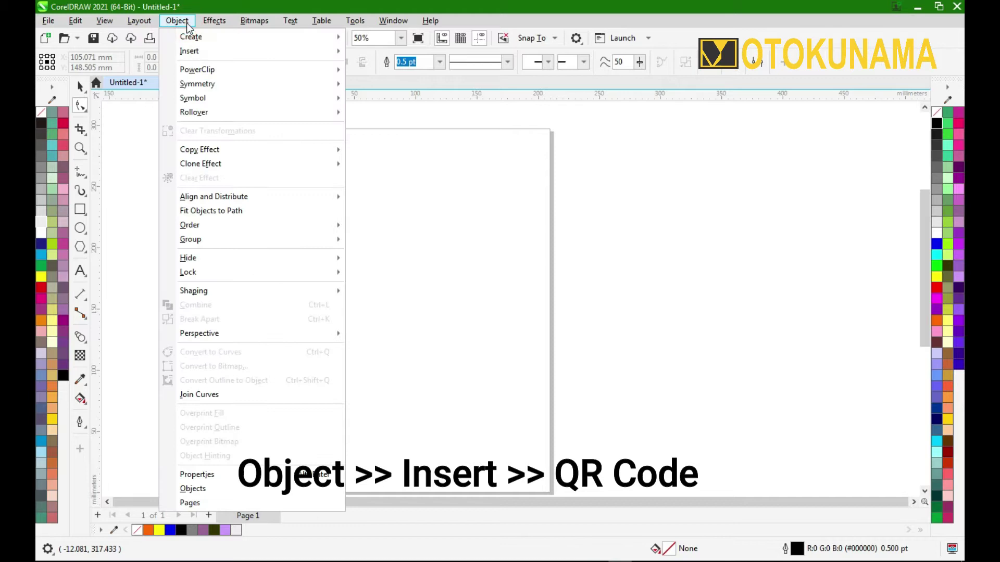
mouse_move(193, 57)
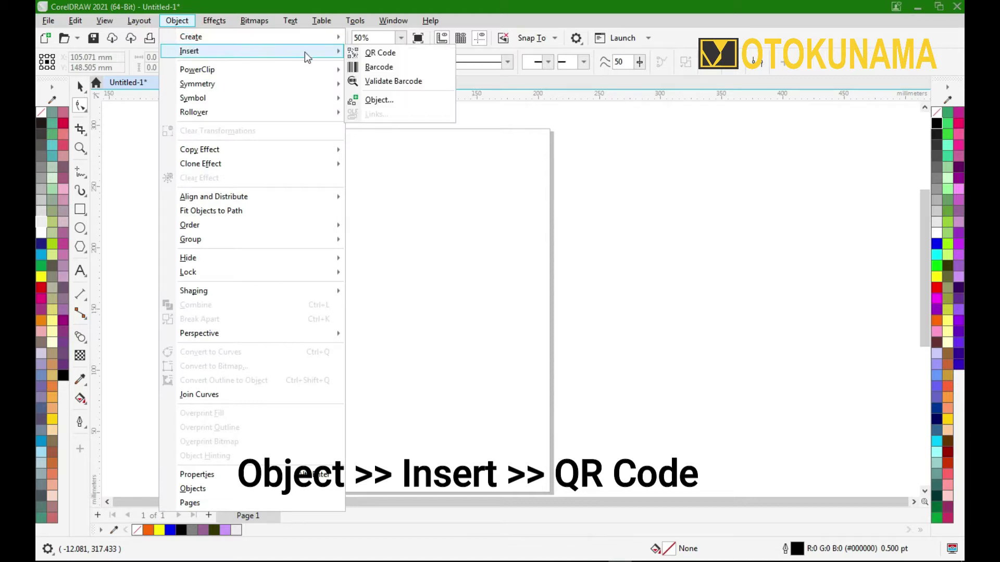
click(373, 56)
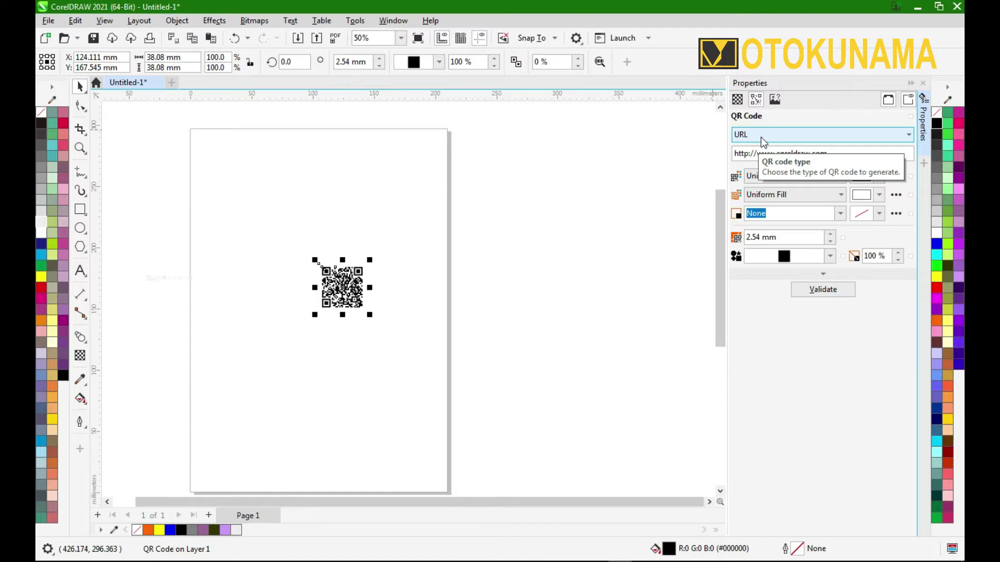
Leave the QR code type as URL and bring Chrome's new tab page forward.
click(909, 134)
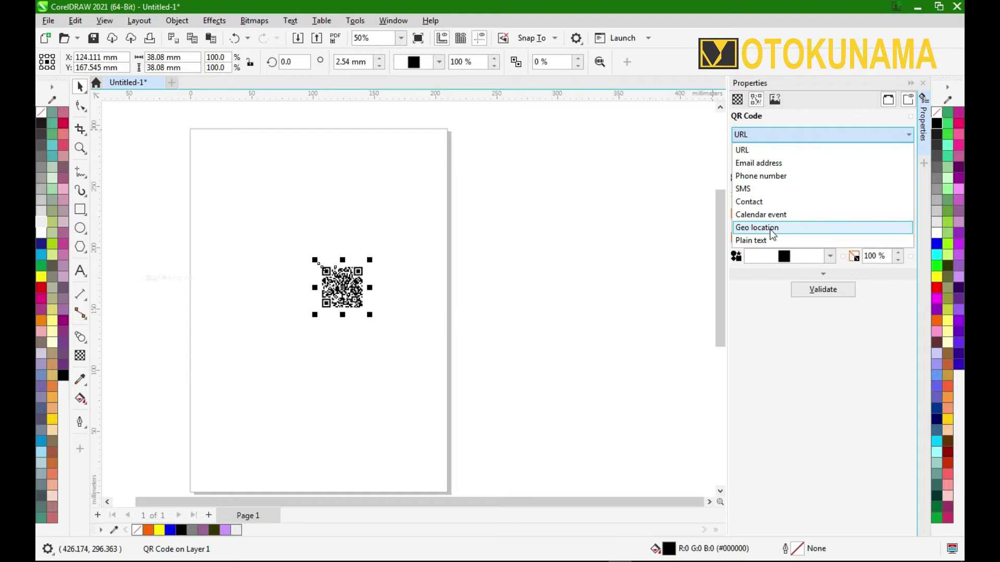
click(627, 208)
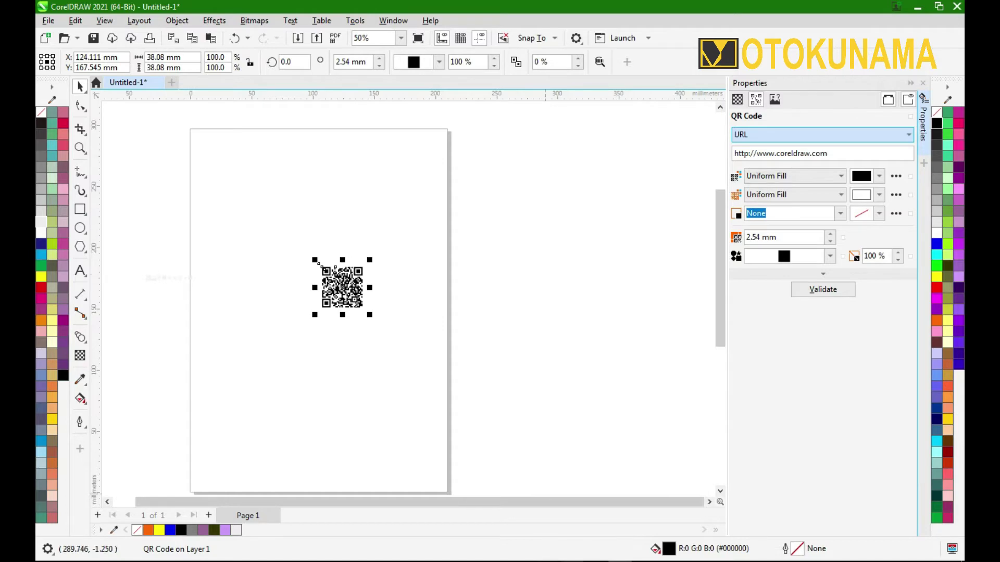
click(559, 560)
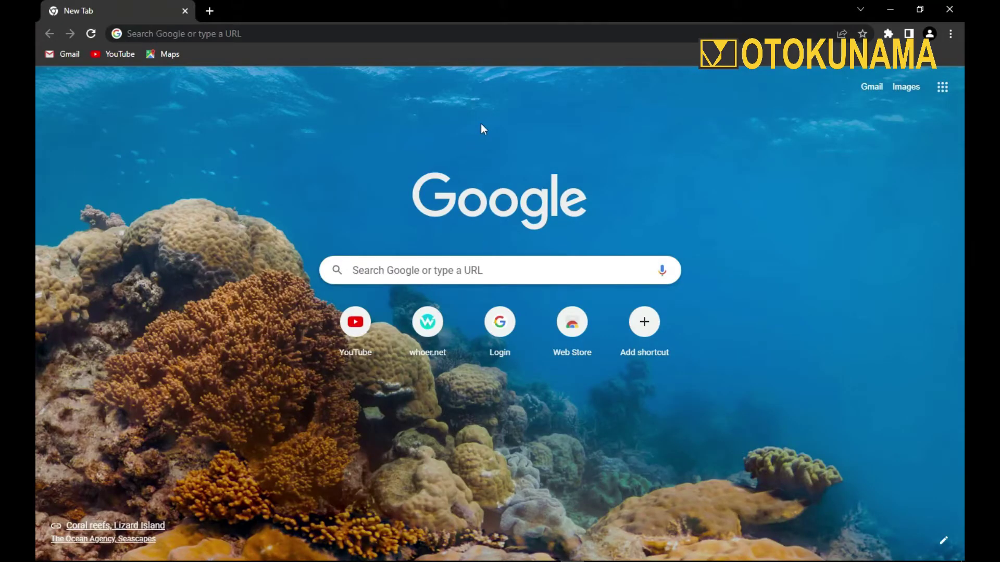
Open Google Maps from the Google apps grid and search for 'pt'.
click(942, 87)
click(795, 173)
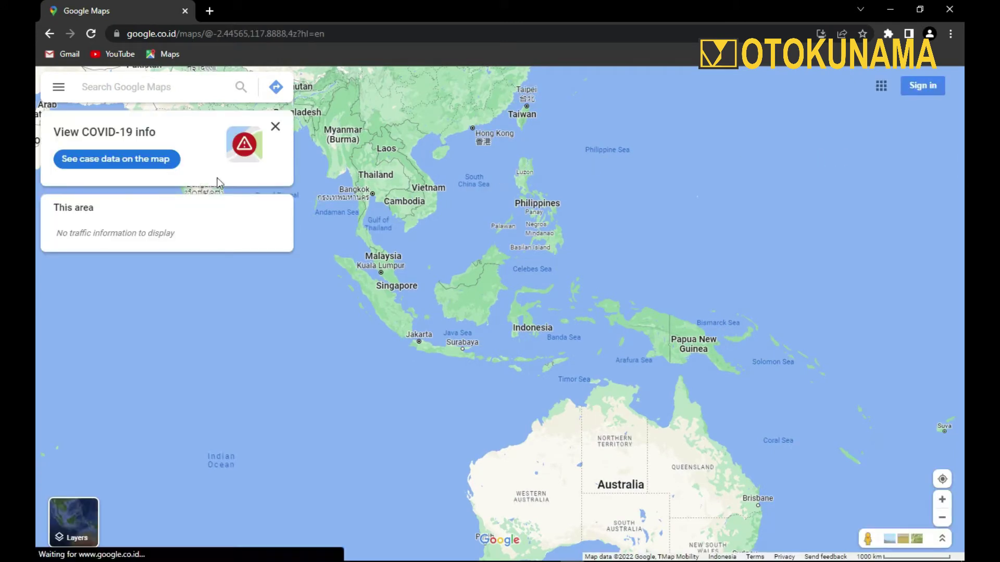
click(93, 88)
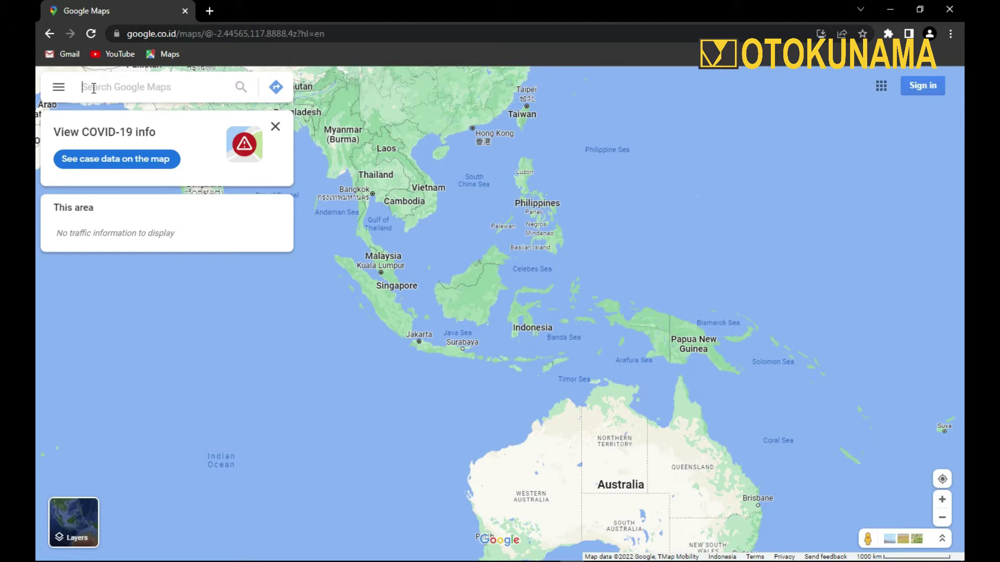
text(p)
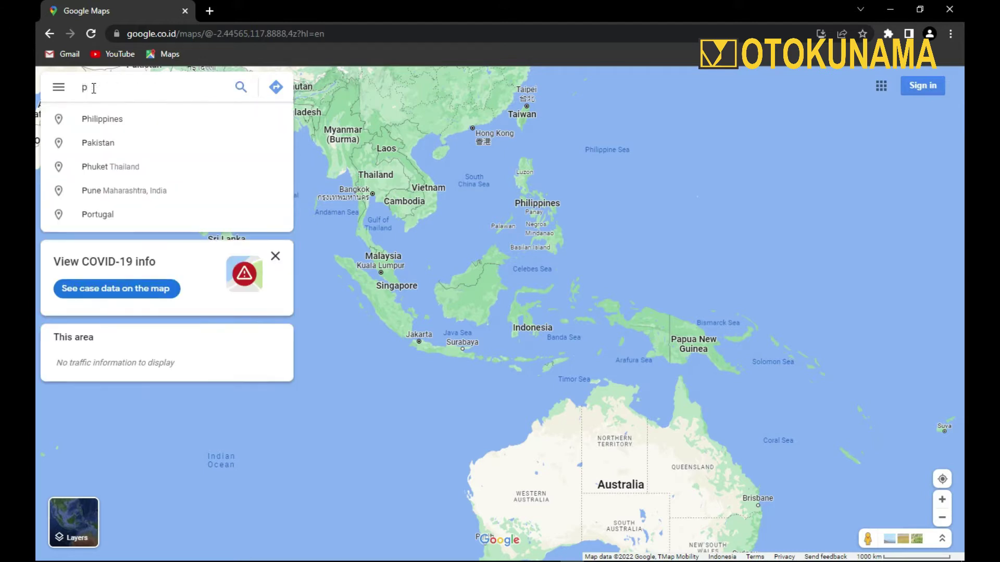
text(t)
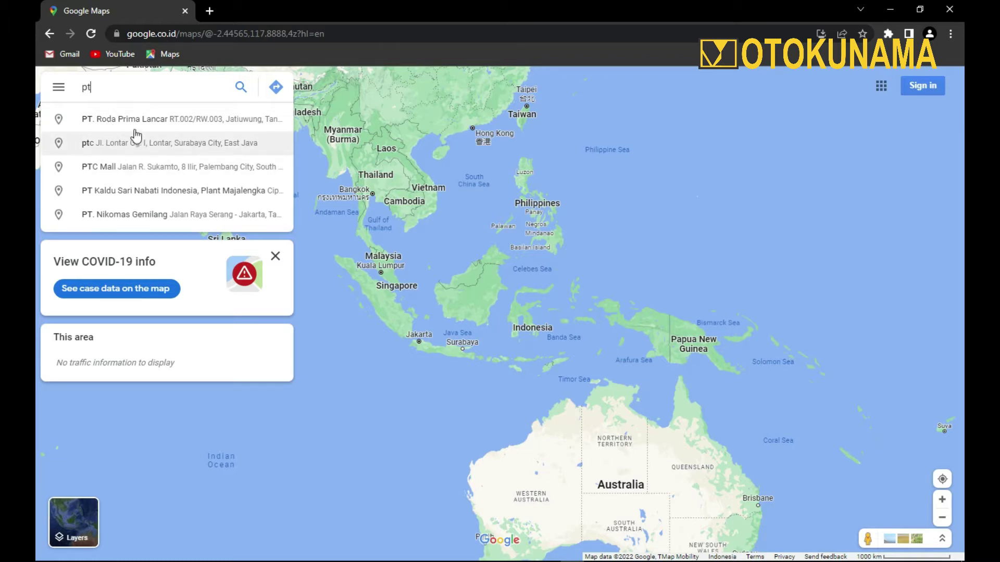
Copy the Google Maps share link for PT. Roda Prima Lancar and return to CorelDRAW.
click(137, 124)
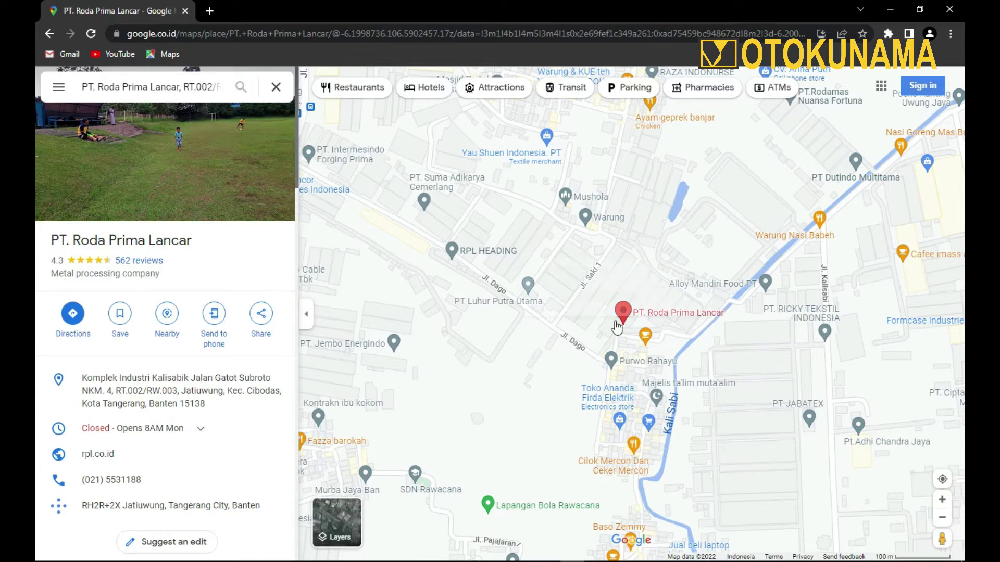
click(262, 326)
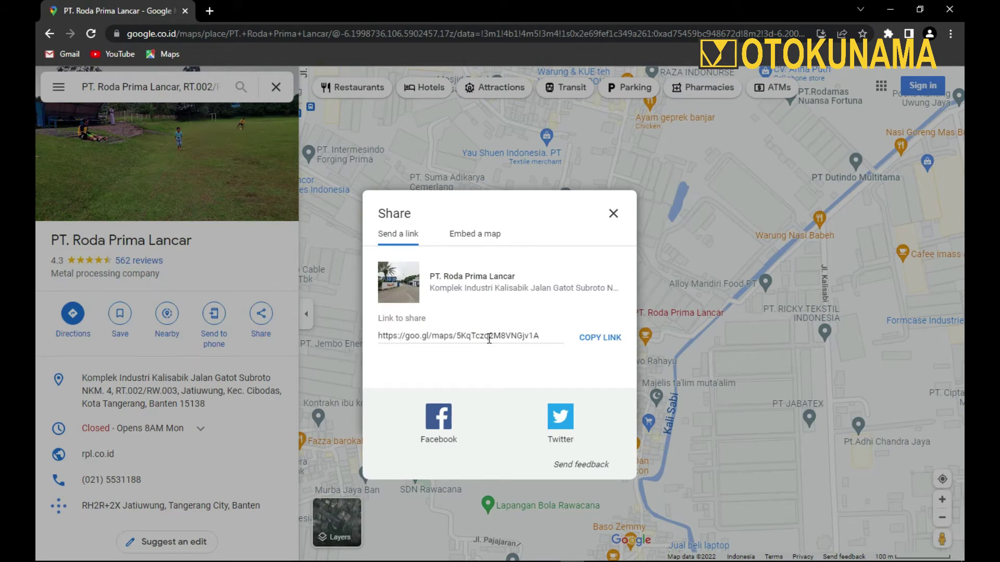
click(595, 339)
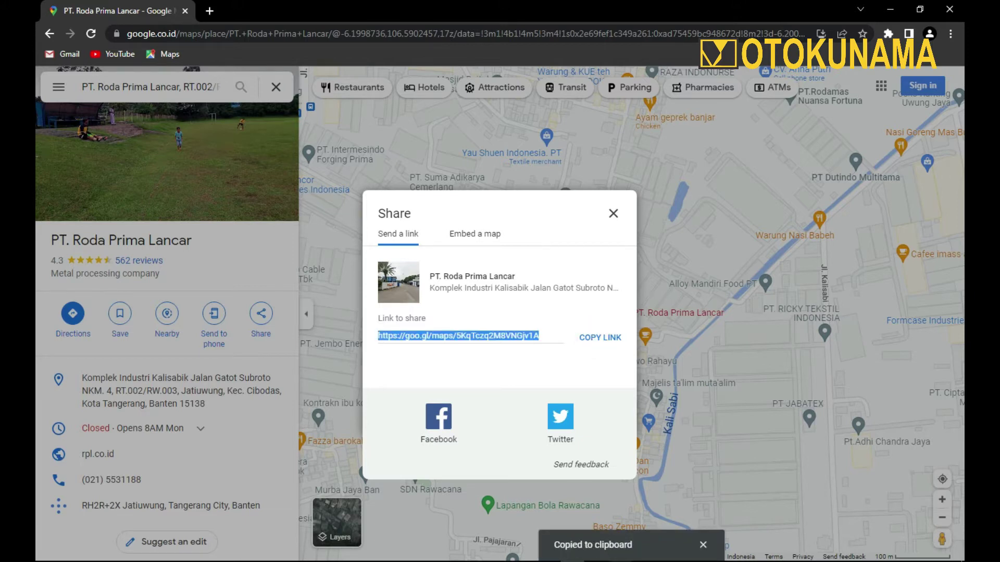
key(alt+Tab)
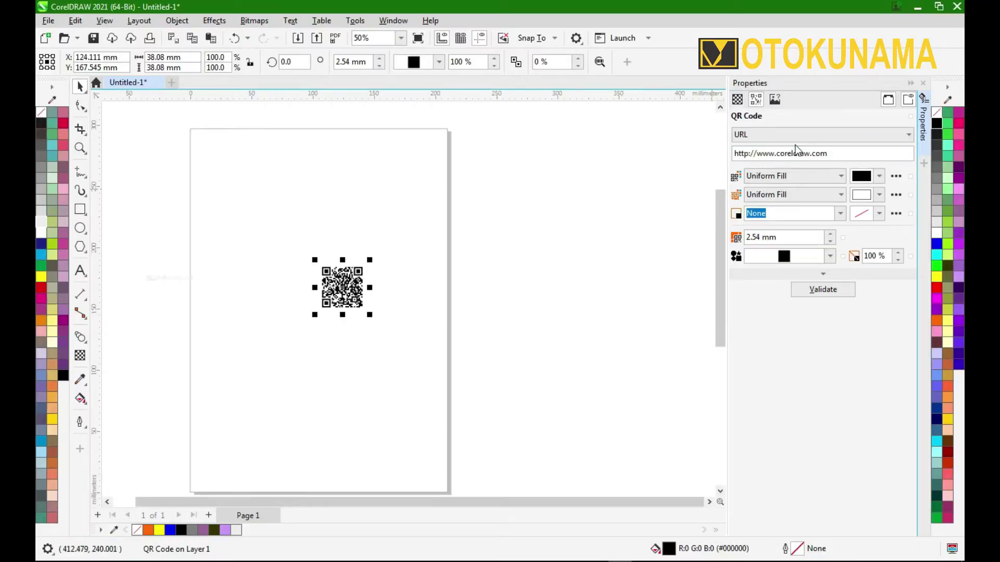
Make the QR code Geo location type, paste the Maps link into Latitude, and validate it.
click(804, 138)
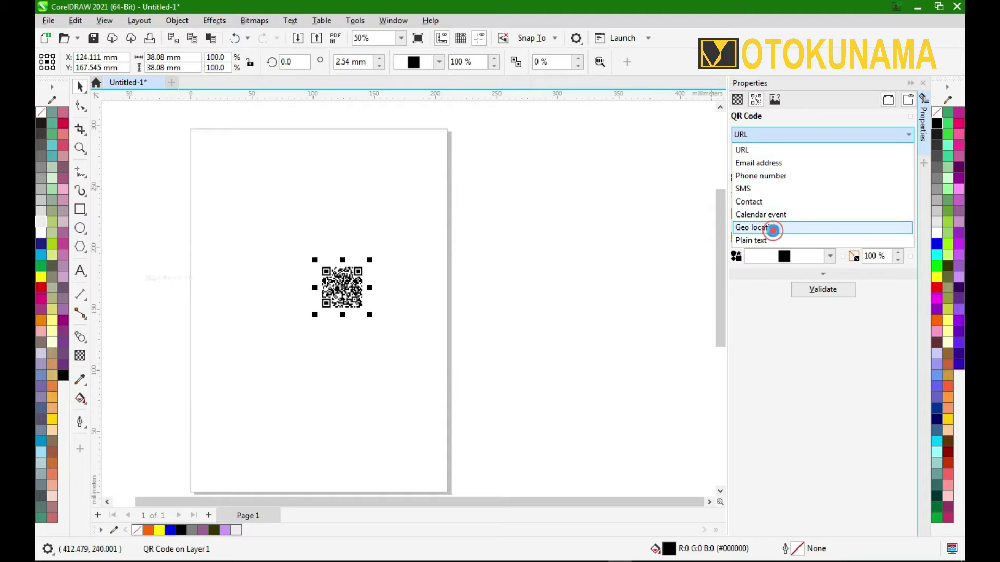
click(774, 228)
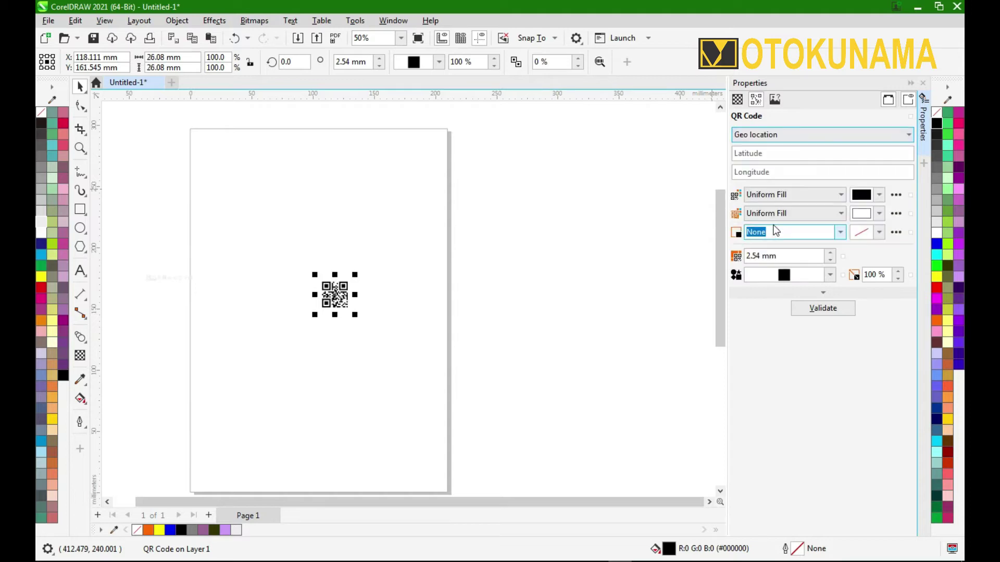
click(774, 152)
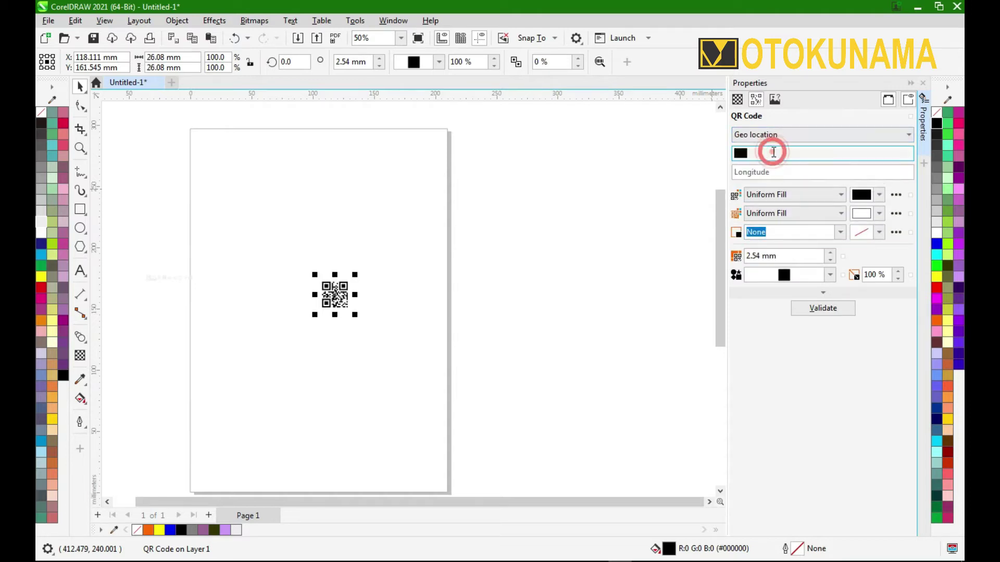
right_click(771, 152)
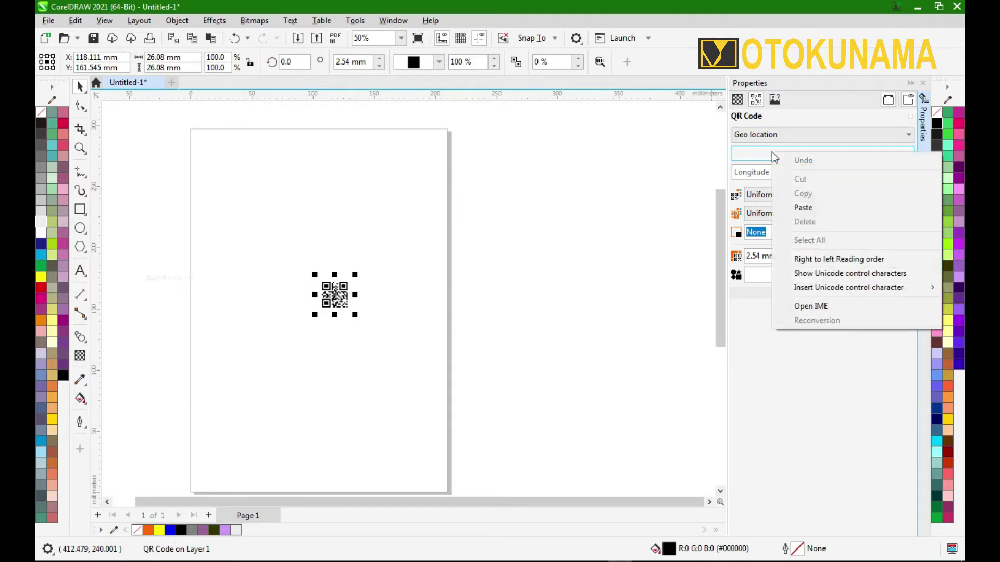
click(788, 207)
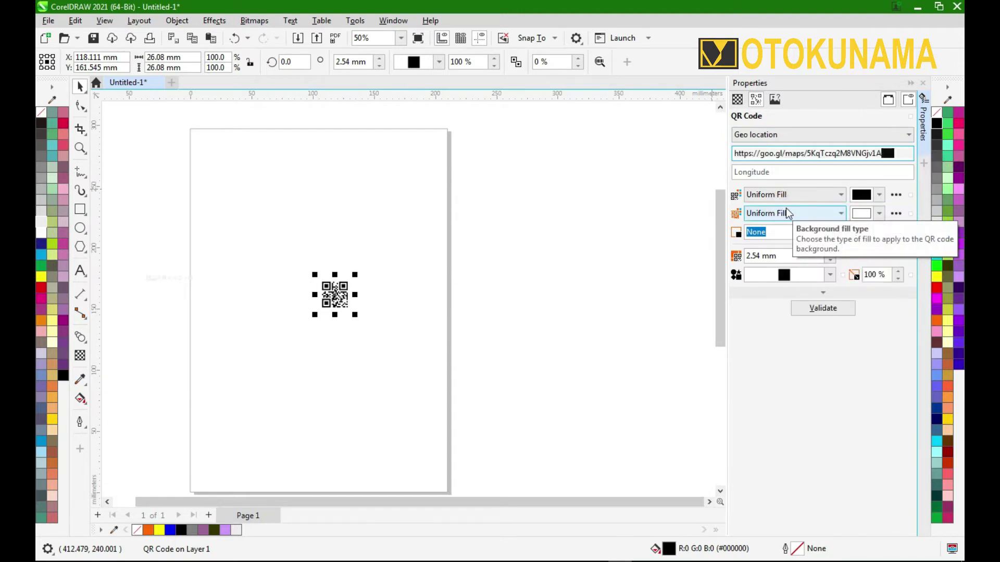
click(813, 309)
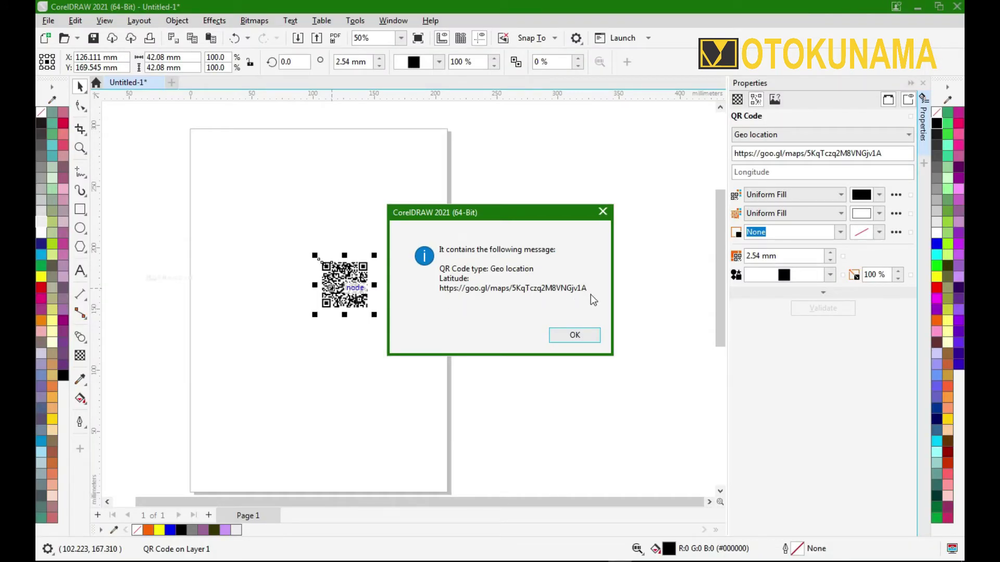
Dismiss the validation message, zoom in on the QR code, and launch Barcode Generator.
click(575, 336)
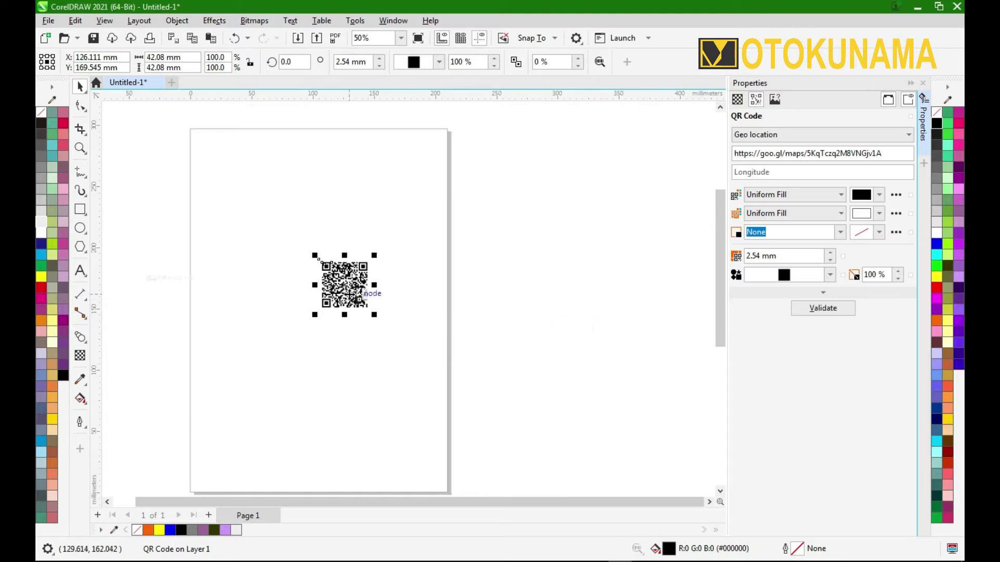
scroll(358, 296, up, 6)
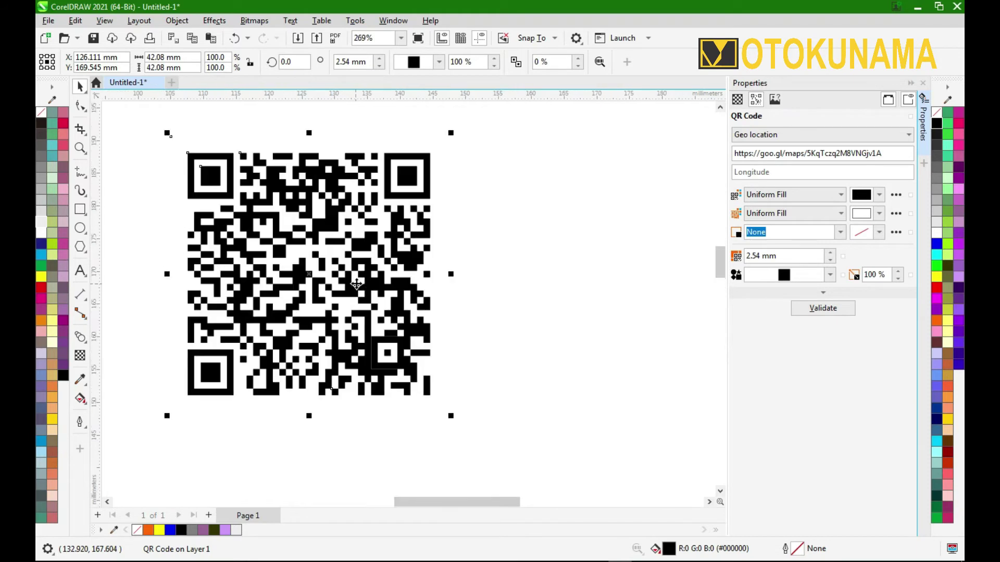
scroll(356, 283, down, 1)
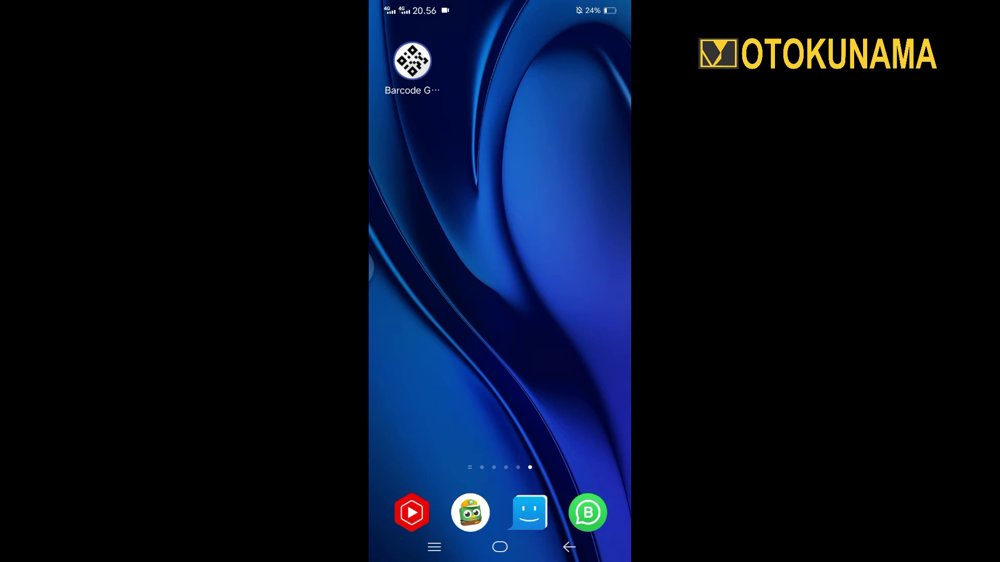
click(412, 60)
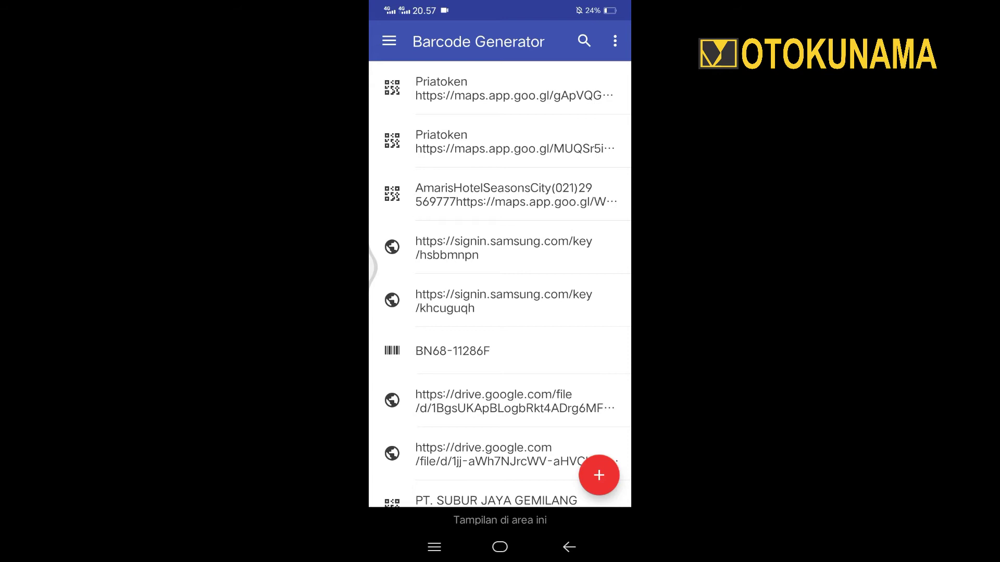
Scan the on-screen geo location QR code using Barcode Generator's SCAN CODE option.
click(599, 475)
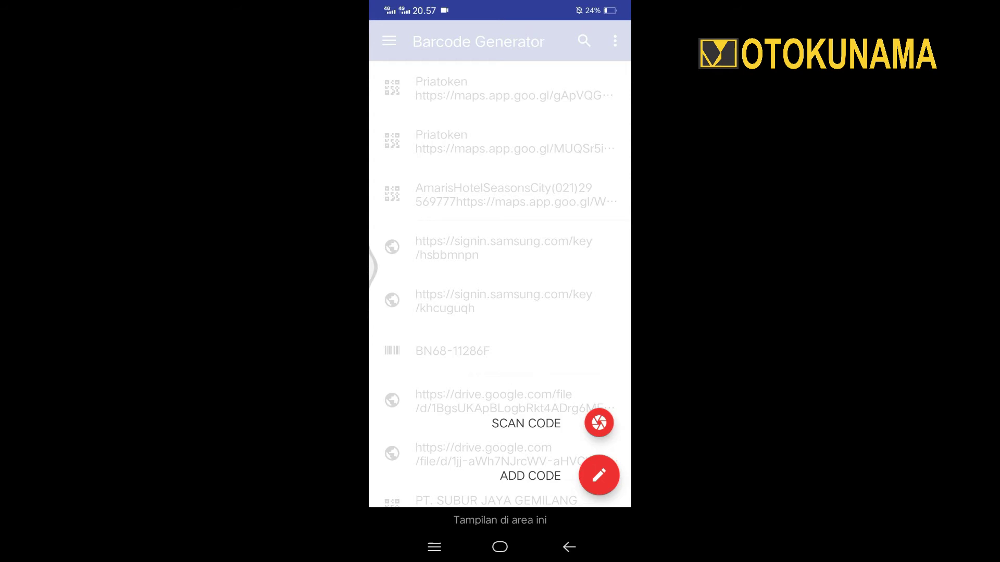
click(599, 423)
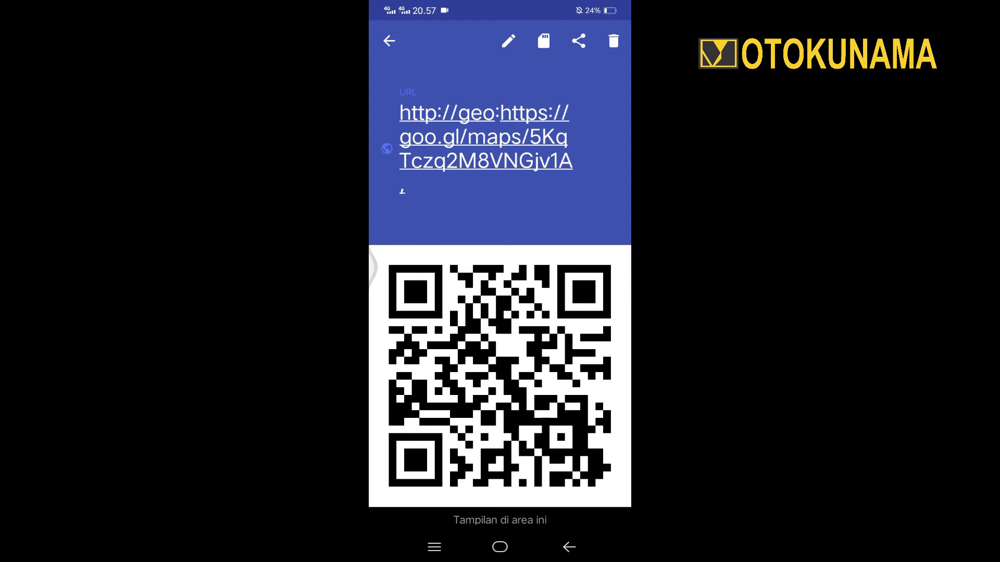
Open the decoded geo link, showing PT. Roda Prima Lancar in Google Maps.
click(562, 208)
click(531, 138)
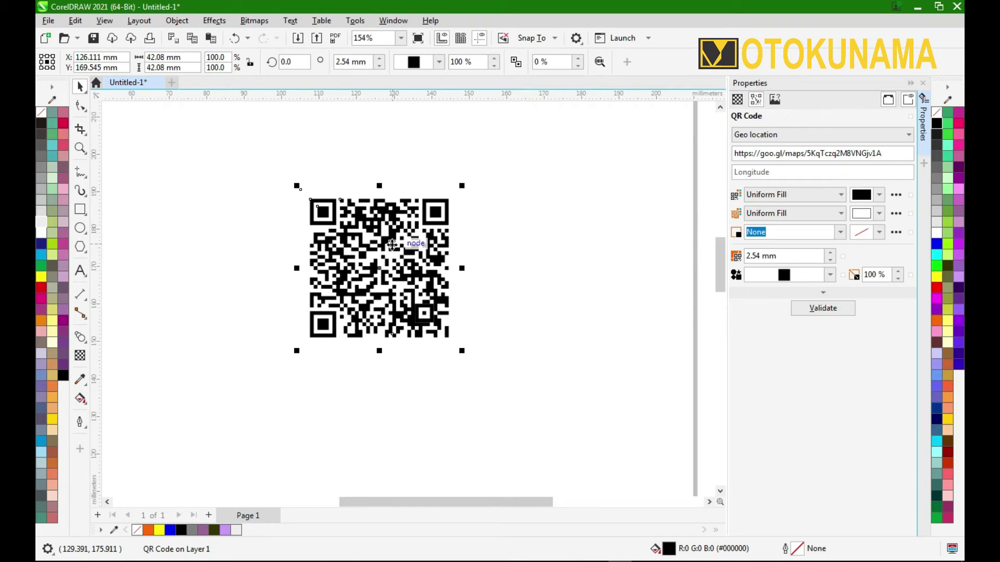
Change the QR code type to Phone number in Properties and select its empty number field.
click(892, 135)
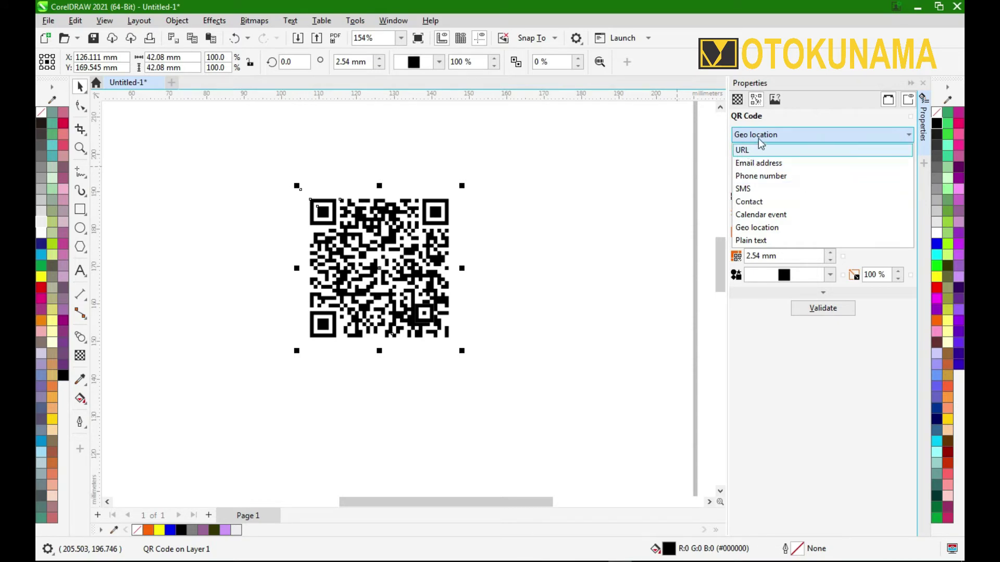
click(781, 178)
click(789, 154)
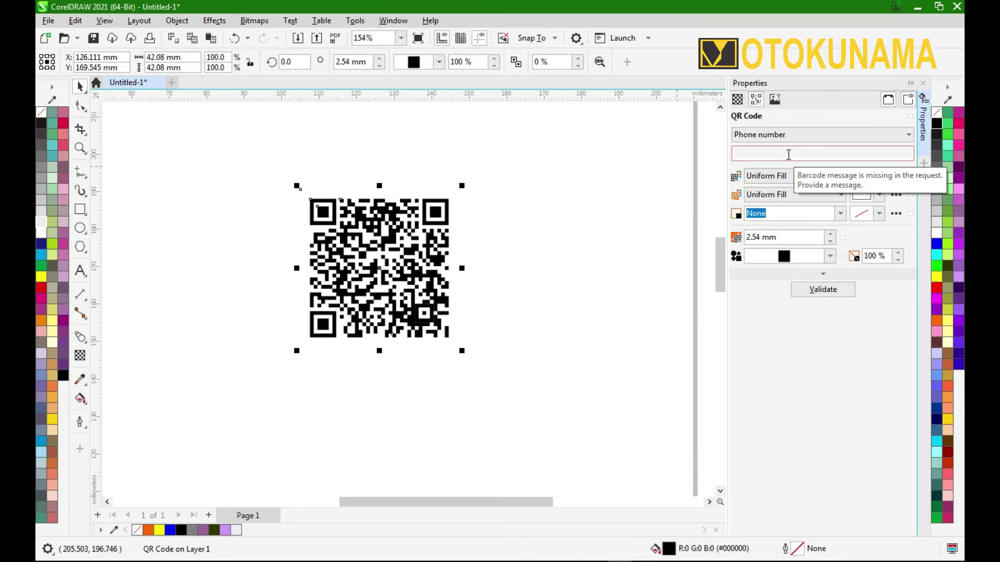
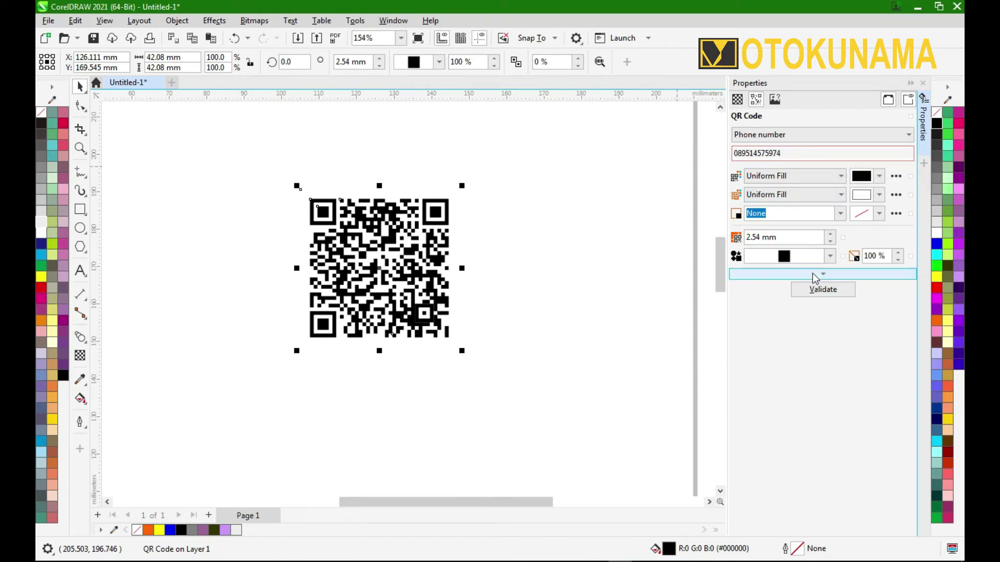
Enter the phone number and validate that the QR code decodes as type Phone number.
click(821, 291)
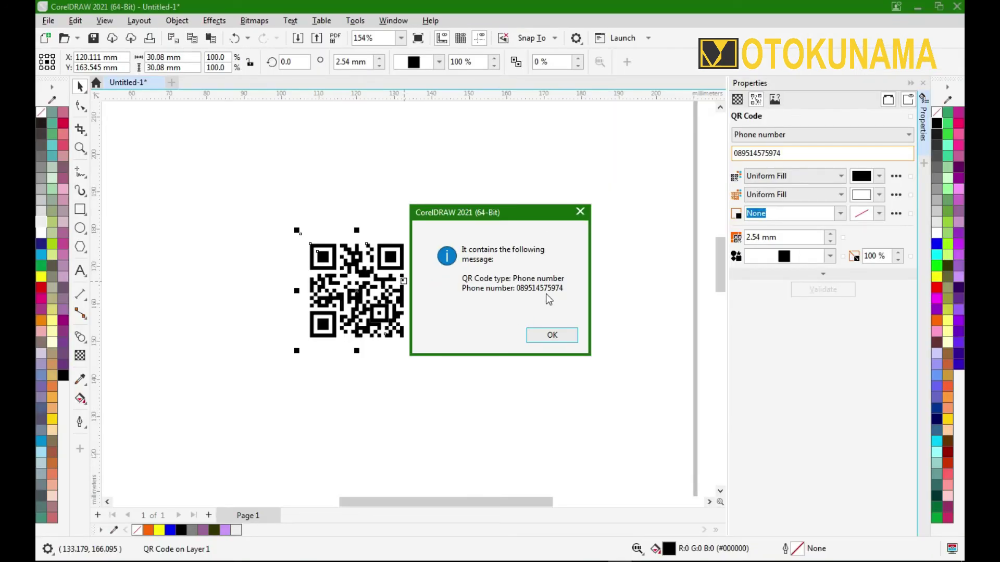
Dismiss the validation message and zoom in on the phone-number QR code.
click(551, 336)
scroll(337, 277, up, 1)
scroll(337, 277, up, 5)
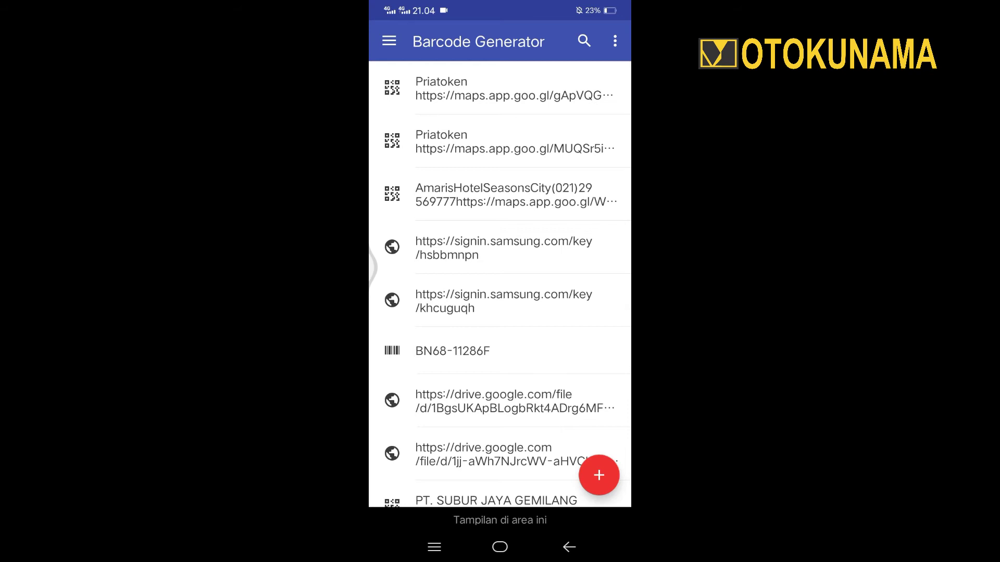
Use Barcode Generator's SCAN CODE option to decode the phone number from the on-screen QR code.
click(599, 475)
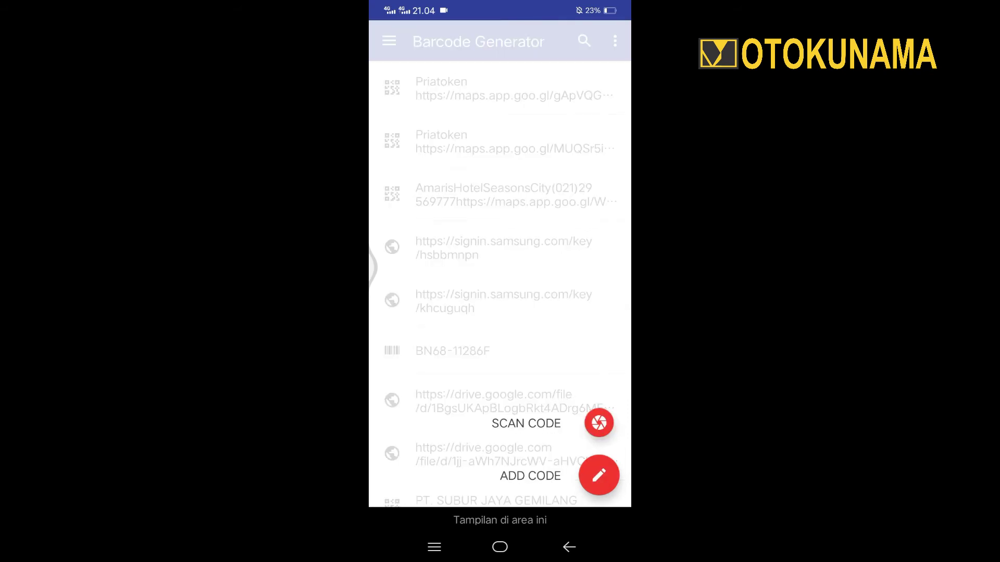
click(599, 475)
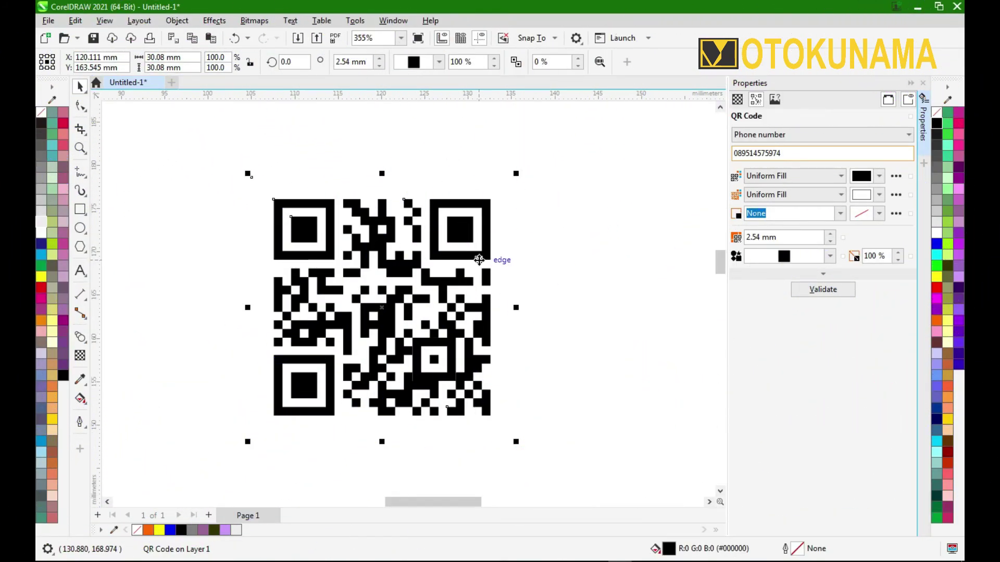
Show the QR Code type list in the Properties docker.
click(833, 134)
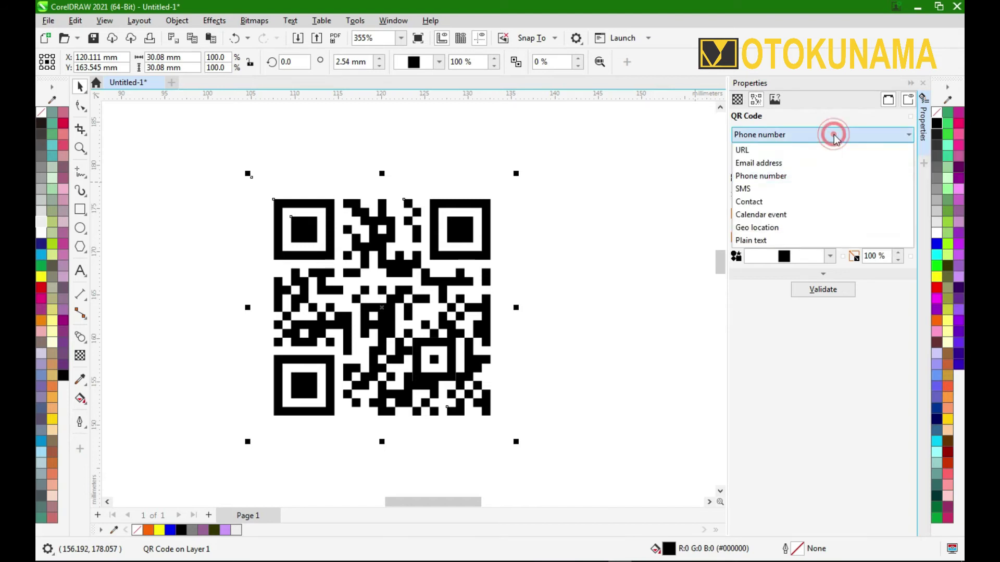
Switch the QR code to Email address type, enter the e-mail address, and validate it.
click(804, 163)
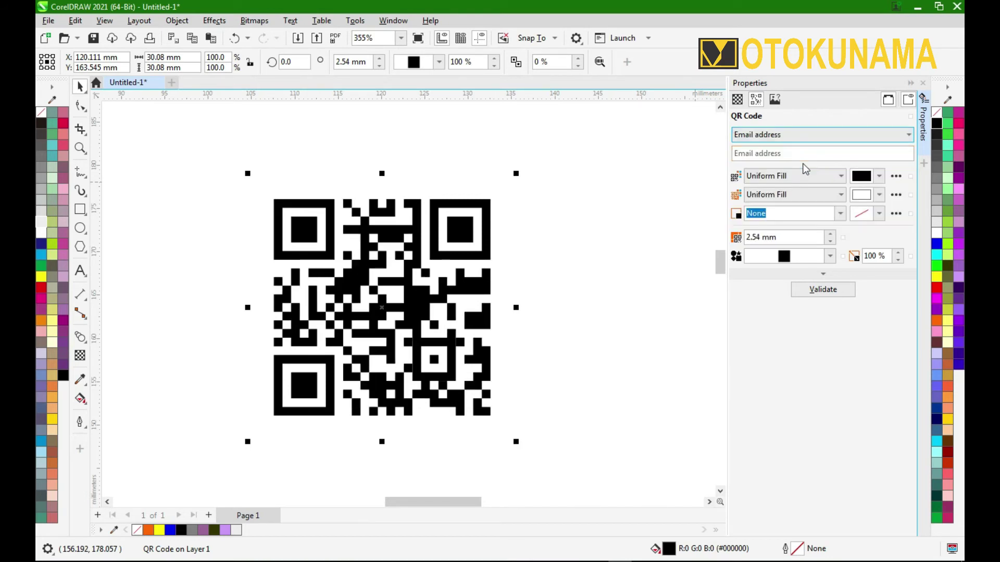
click(803, 154)
key(ctrl+v)
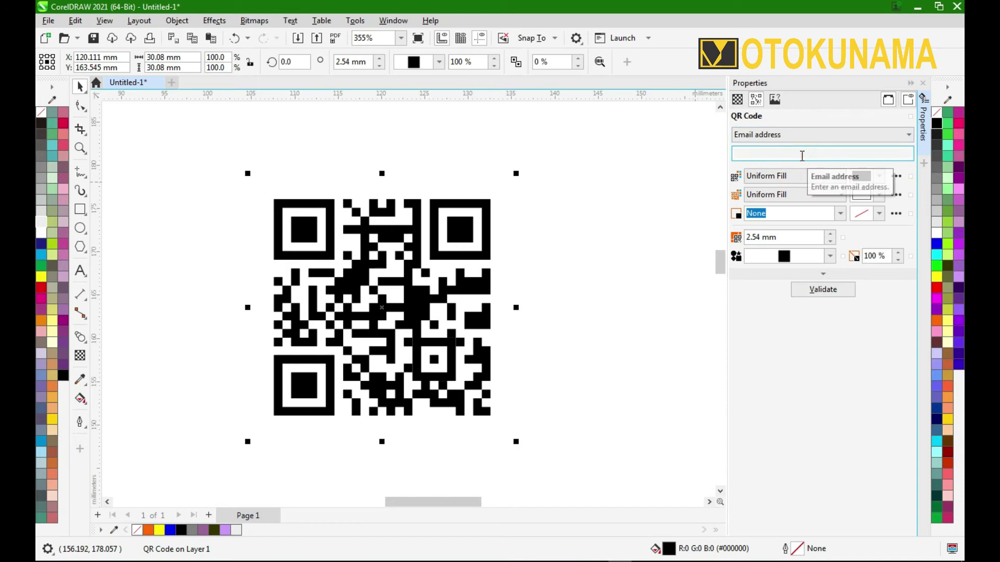
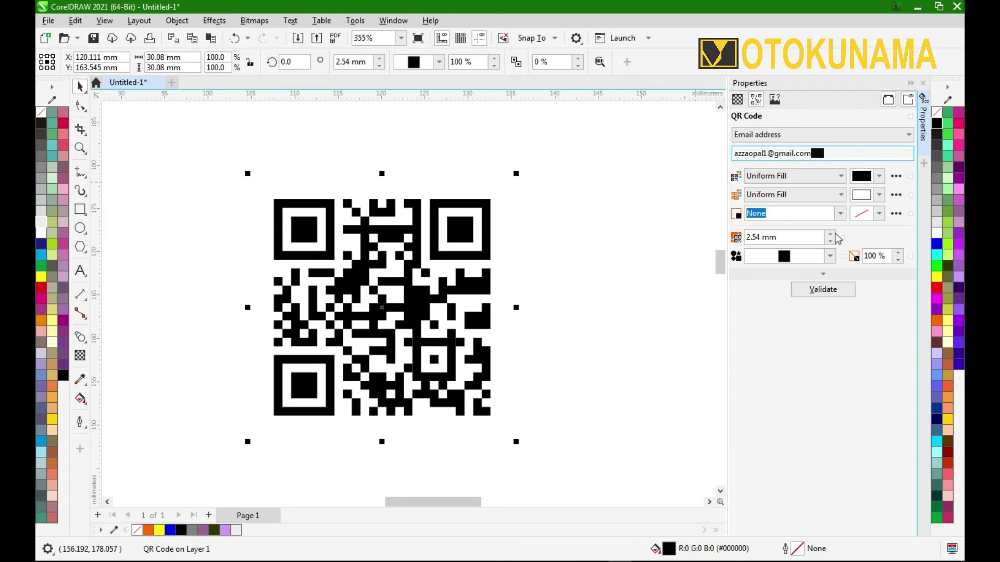
click(833, 291)
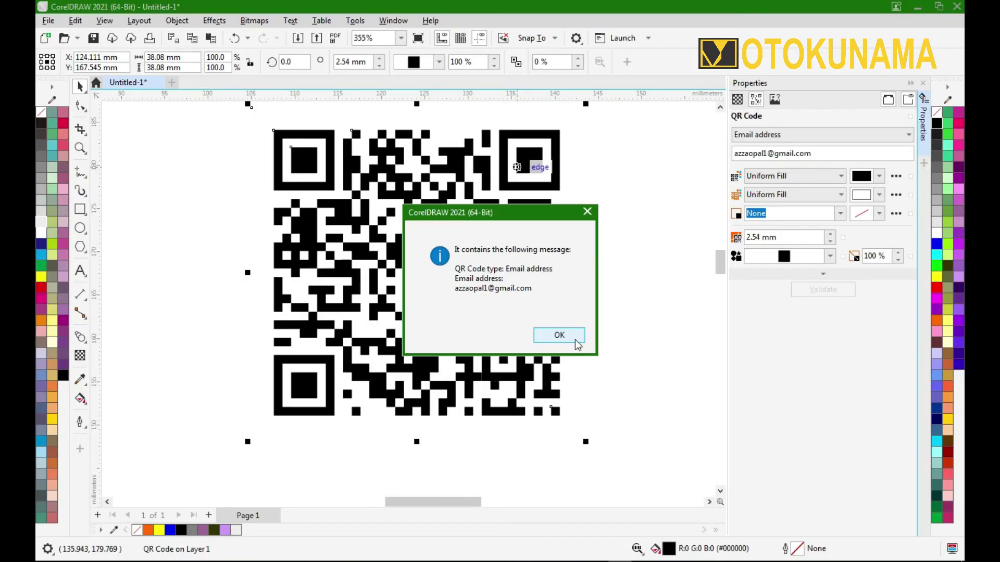
Dismiss the validation message and zoom out slightly on the email QR code.
click(558, 334)
scroll(558, 302, down, 1)
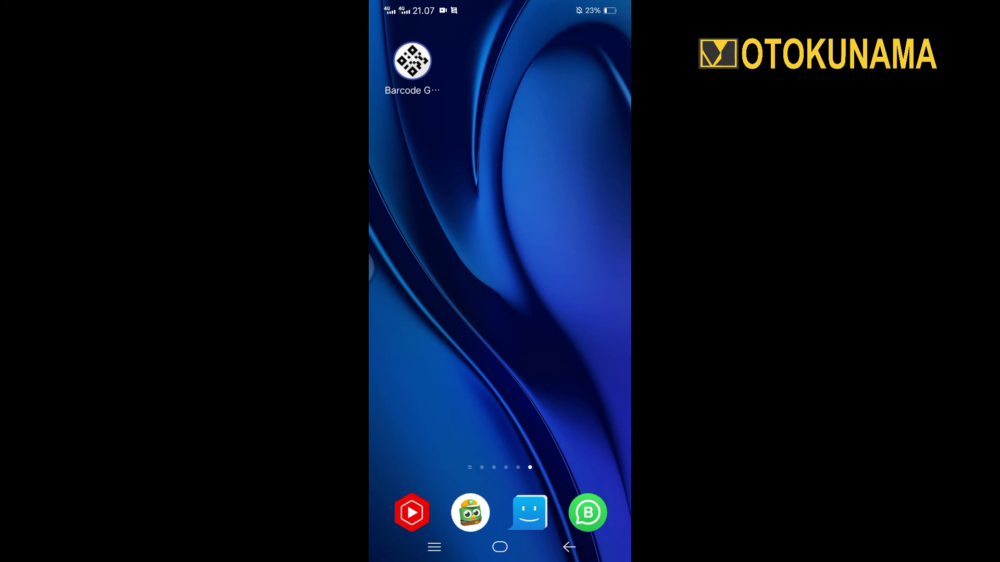
Launch Barcode Generator and use SCAN CODE to read the email QR code from the screen.
click(411, 61)
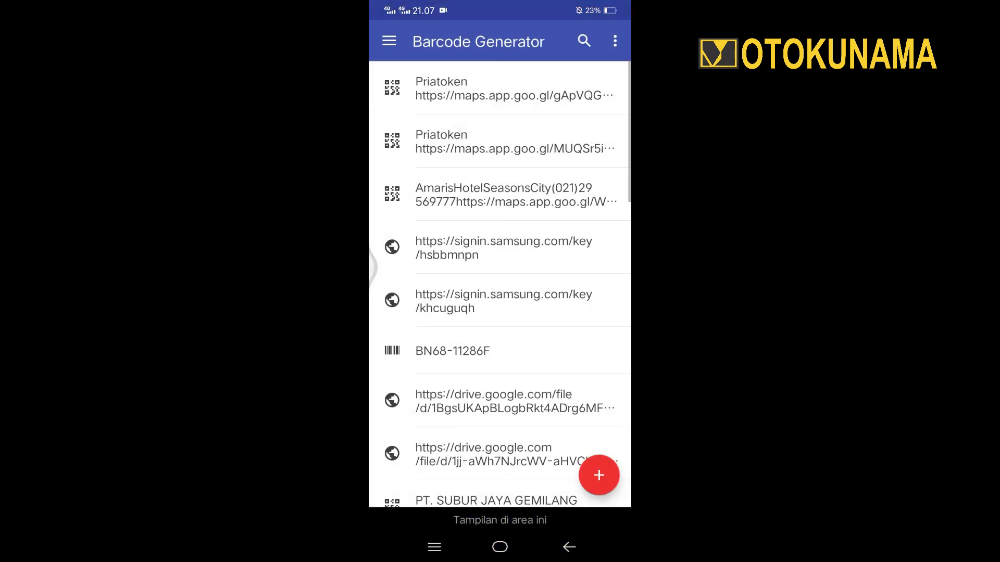
click(599, 475)
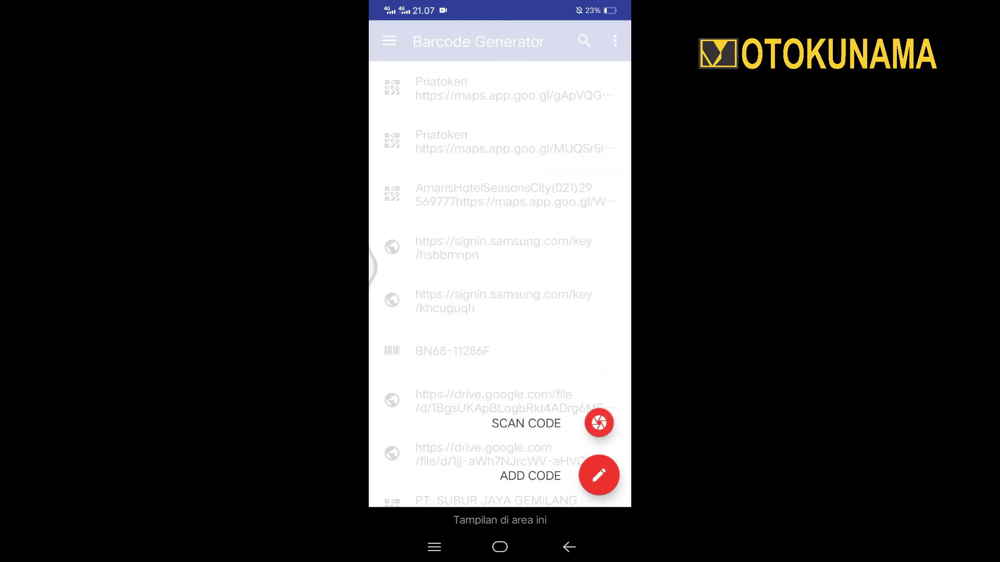
click(599, 423)
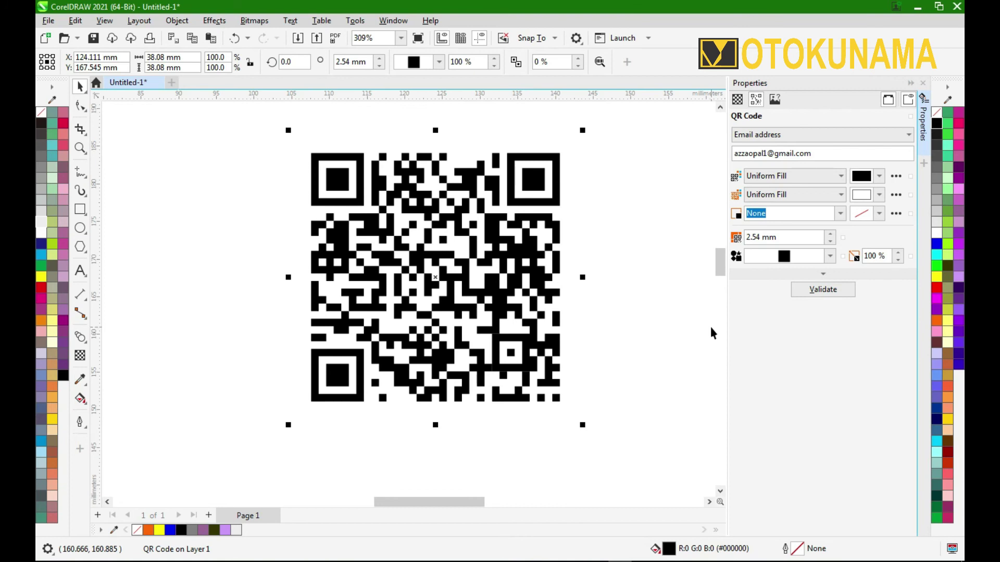
click(905, 136)
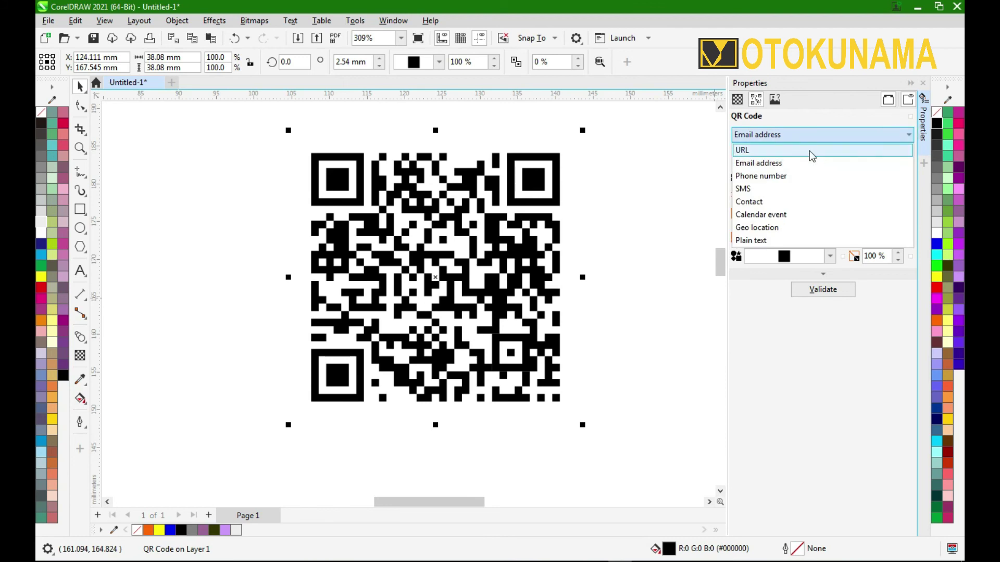